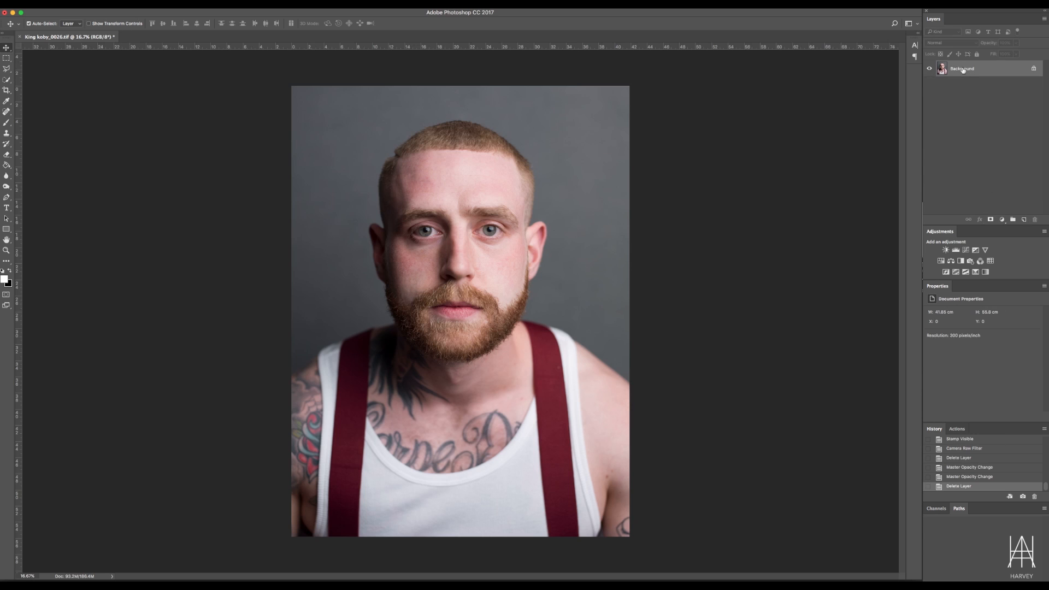
# Duplicate the background layer and add a Channel Mixer adjustment layer above it with Monochrome enabled.
pyautogui.hotkey('ctrl', 'j')
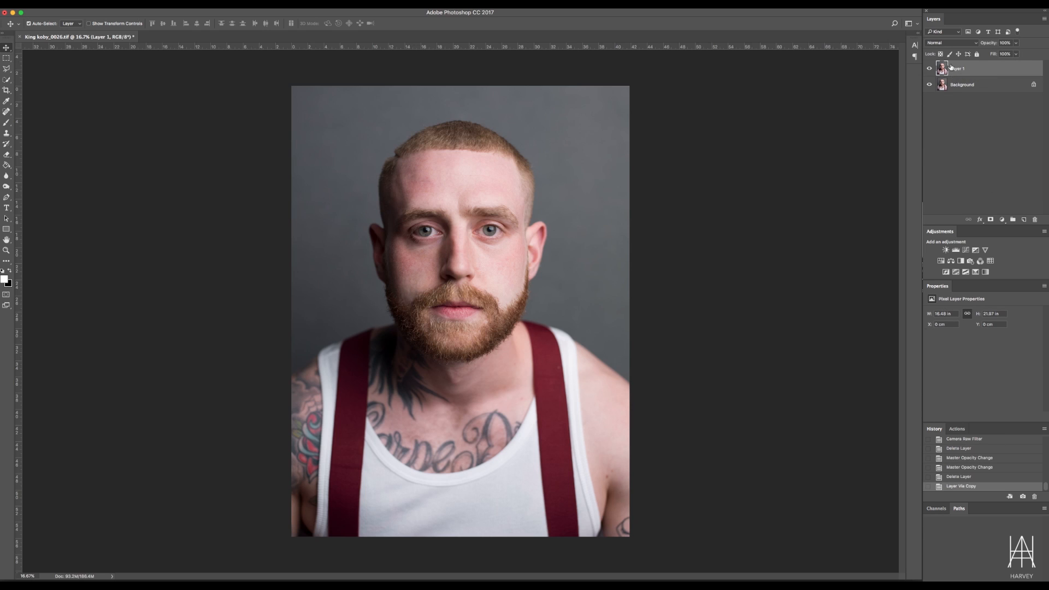
pyautogui.moveTo(964, 70)
pyautogui.mouseDown()
pyautogui.moveTo(1008, 208)
pyautogui.moveTo(1026, 219)
pyautogui.moveTo(961, 71)
pyautogui.mouseUp()
pyautogui.click(1002, 219)
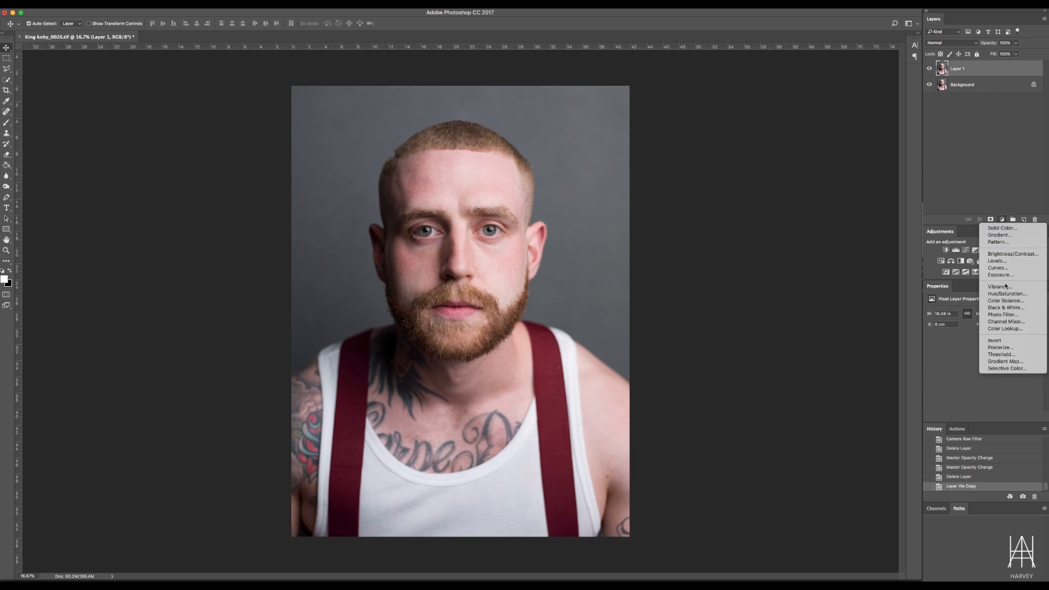
pyautogui.click(1006, 321)
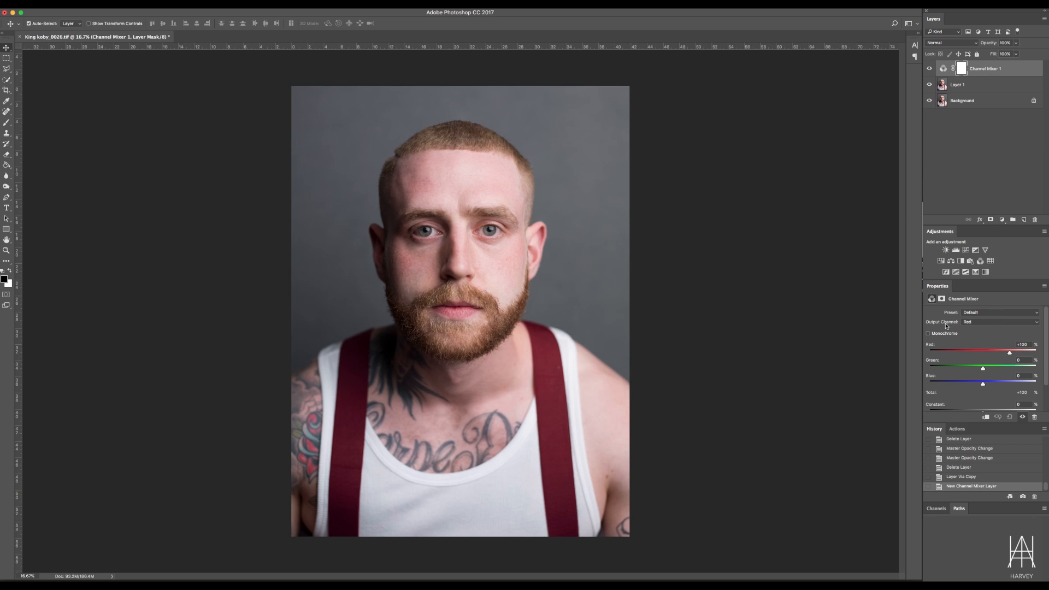
pyautogui.click(929, 334)
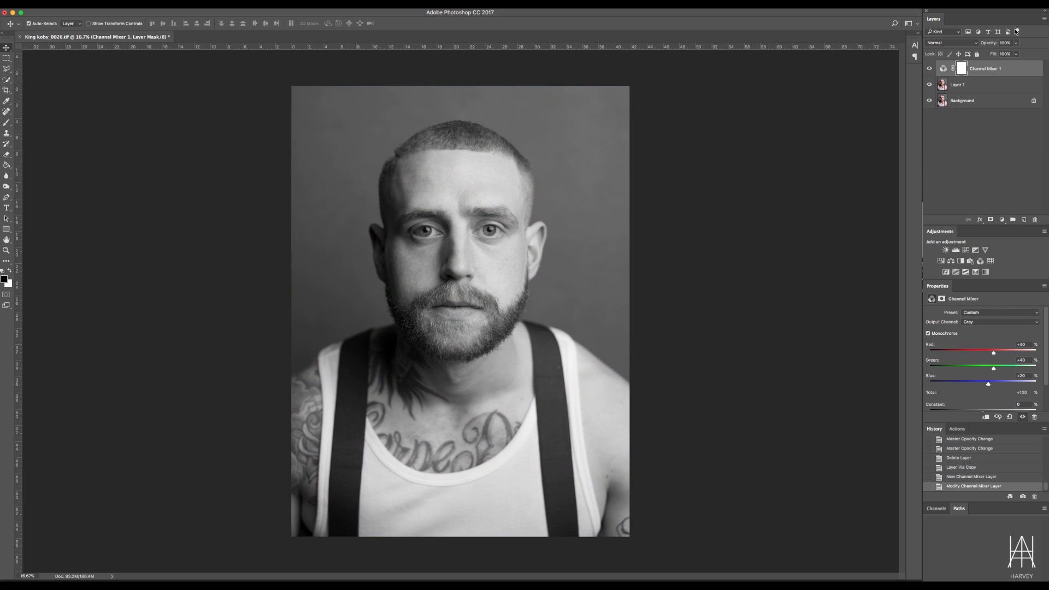
# Lower the Channel Mixer layer's opacity to 34% and compare the portrait with and without it.
pyautogui.moveTo(995, 47); pyautogui.dragTo(969, 47)
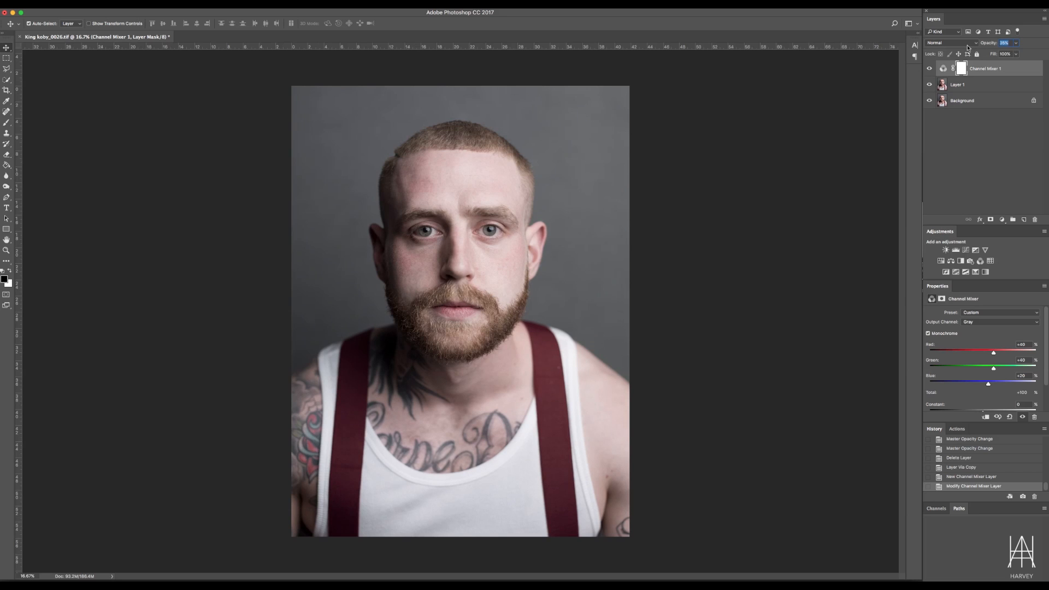
pyautogui.moveTo(968, 48); pyautogui.dragTo(968, 47)
pyautogui.click(930, 69)
pyautogui.click(929, 70)
# Add a Black & White adjustment layer on top and set its blend mode to Soft Light.
pyautogui.click(1002, 219)
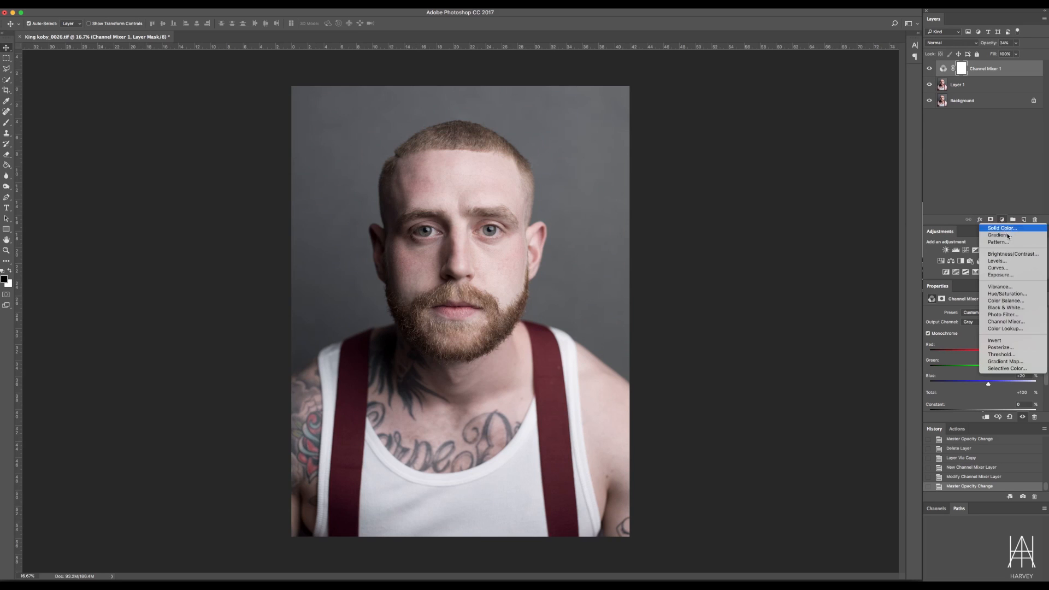
pyautogui.click(1005, 308)
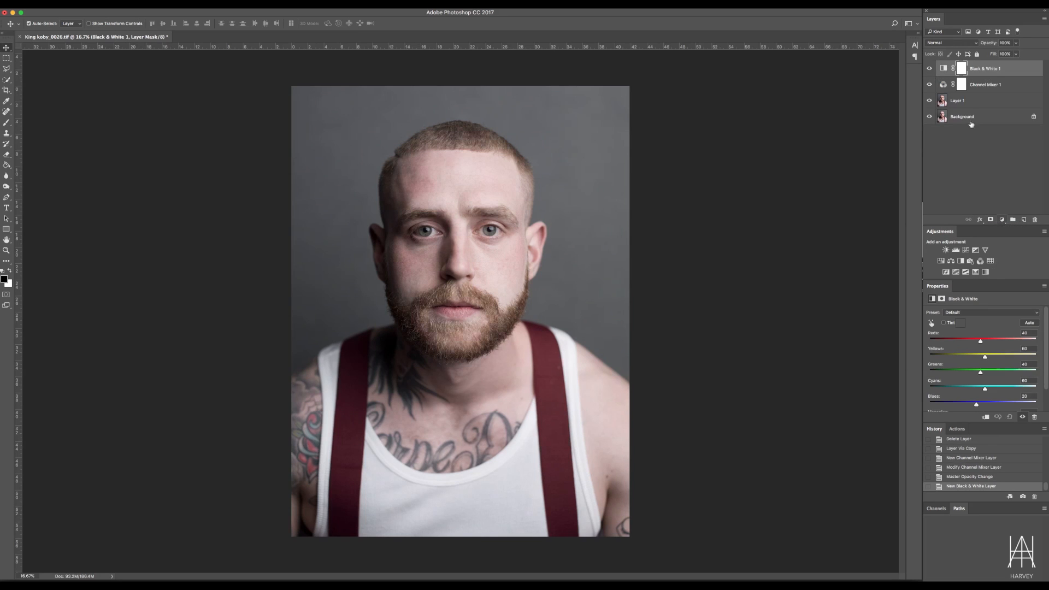
pyautogui.click(949, 67)
pyautogui.click(975, 43)
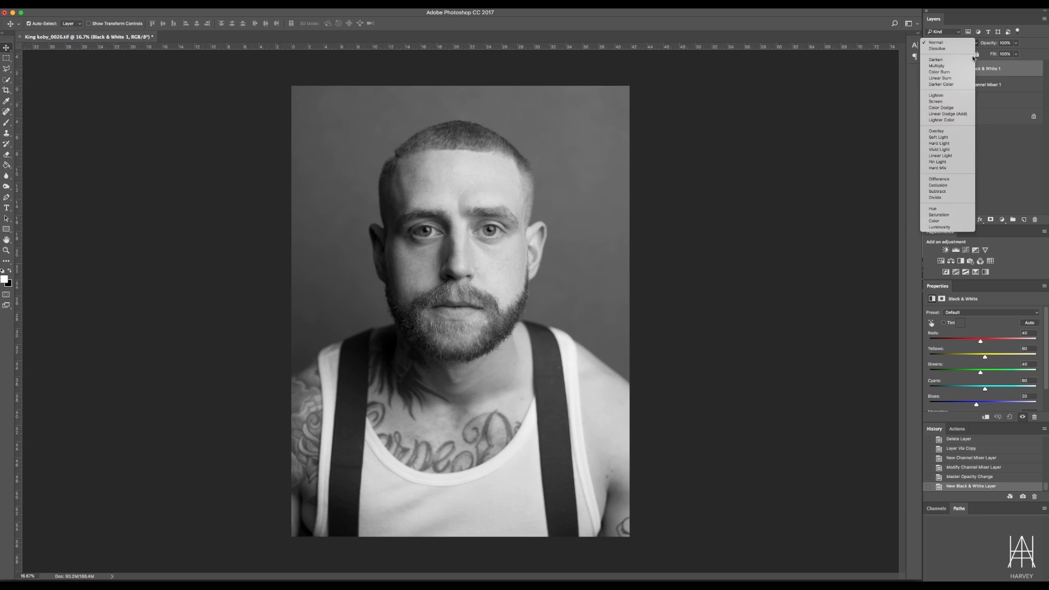
pyautogui.click(957, 140)
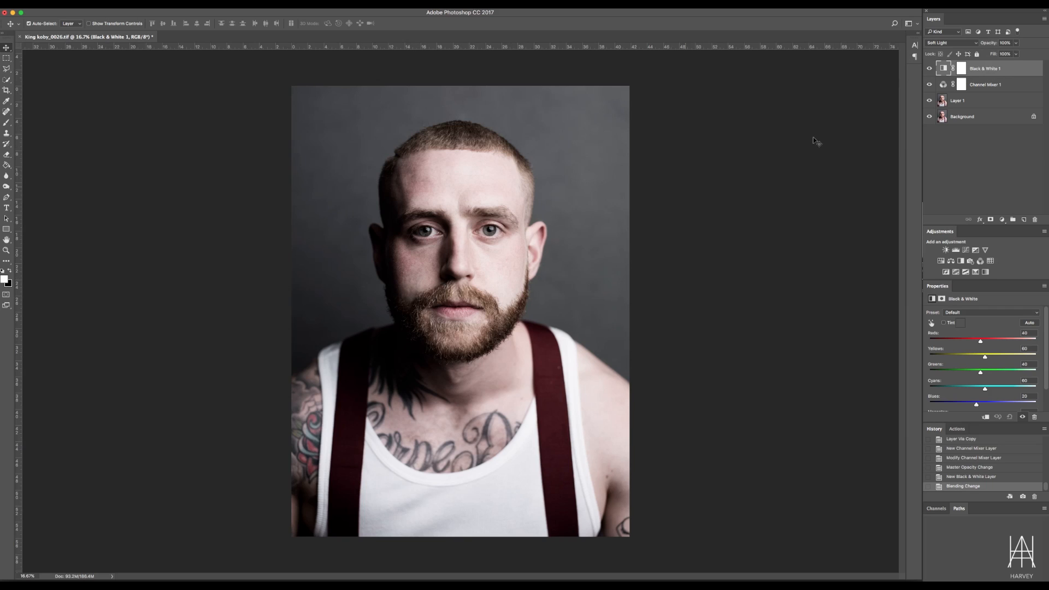
# Try the Black & White layer at 34% opacity and restore it to 100%.
pyautogui.click(981, 86)
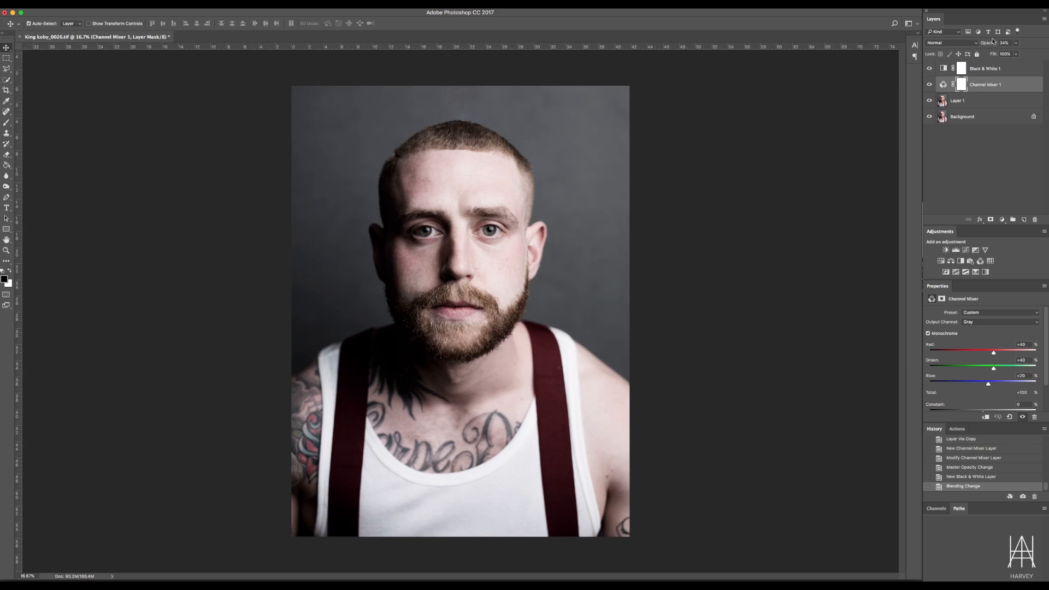
pyautogui.click(981, 66)
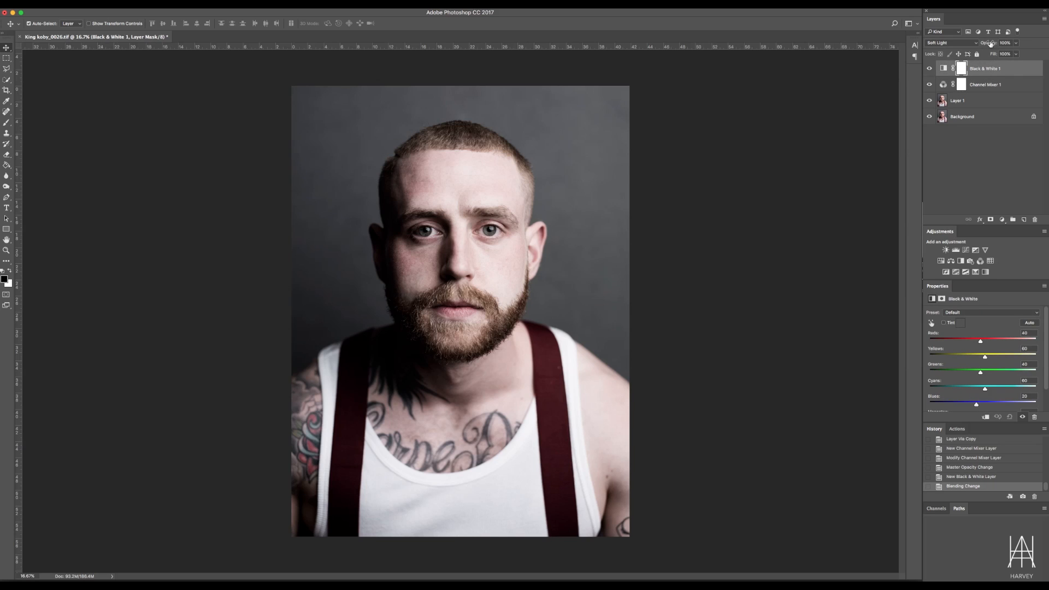
pyautogui.moveTo(990, 44); pyautogui.dragTo(966, 45)
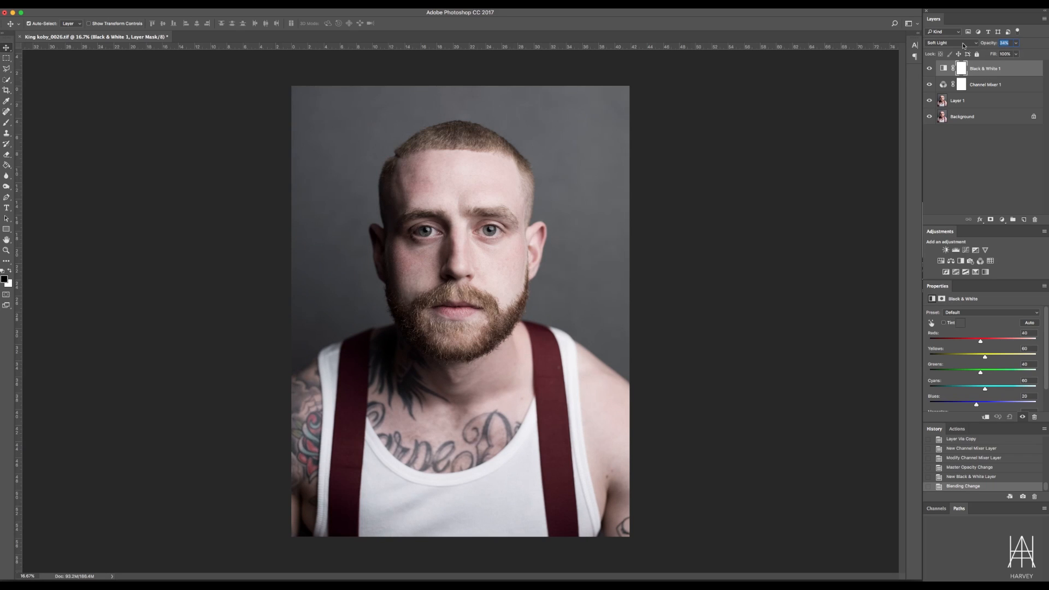
pyautogui.moveTo(964, 46); pyautogui.dragTo(964, 46)
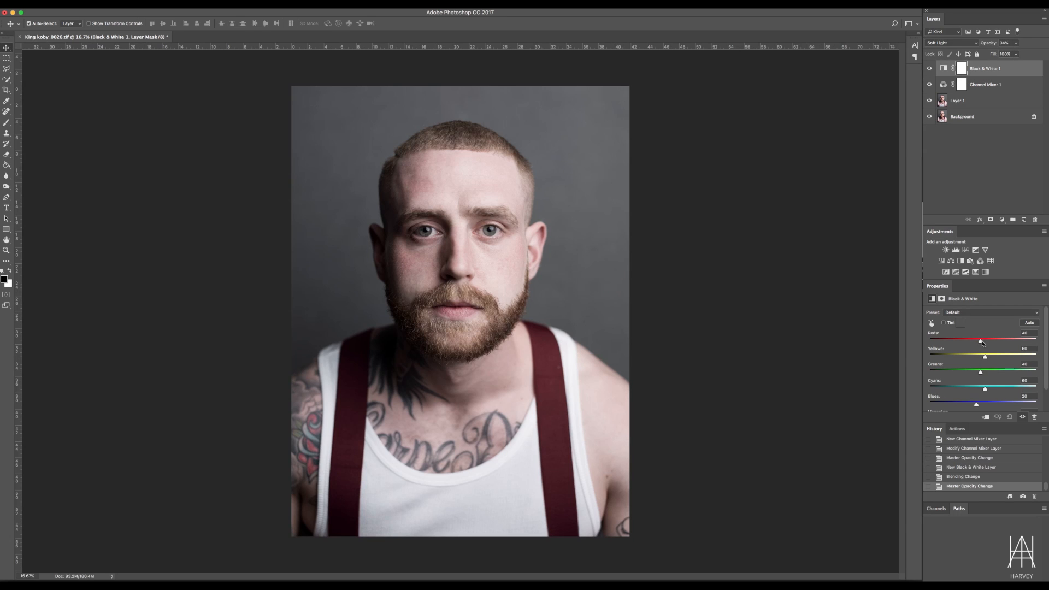
pyautogui.moveTo(984, 43); pyautogui.dragTo(1021, 44)
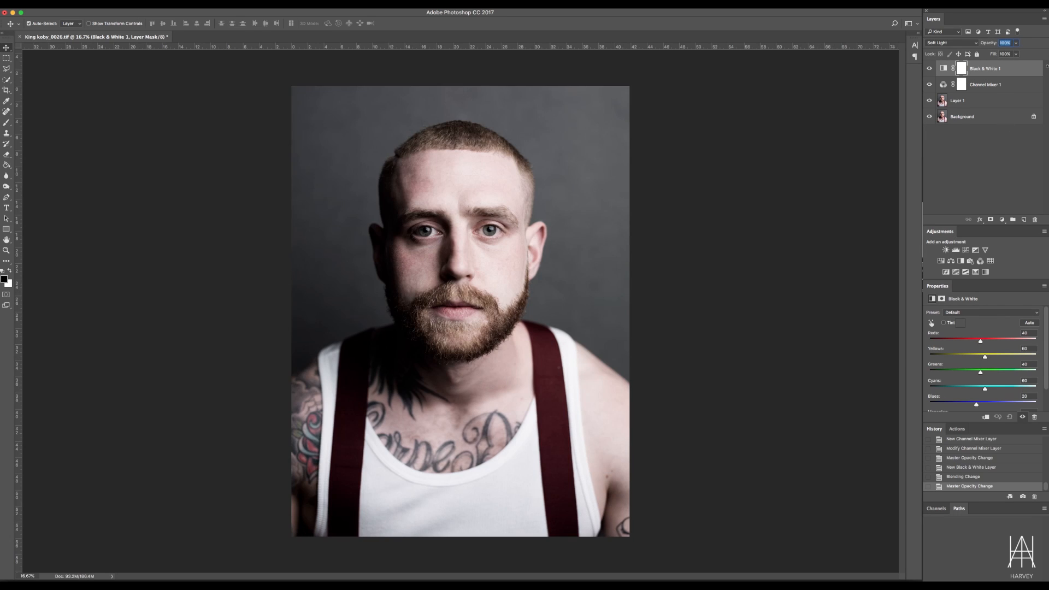
# Set the Black & White layer's opacity to 26%, with Yellows at -200 and Reds at -118.
pyautogui.moveTo(981, 342)
pyautogui.mouseDown()
pyautogui.moveTo(1026, 343)
pyautogui.moveTo(916, 351)
pyautogui.moveTo(1036, 342)
pyautogui.moveTo(987, 347)
pyautogui.mouseUp()
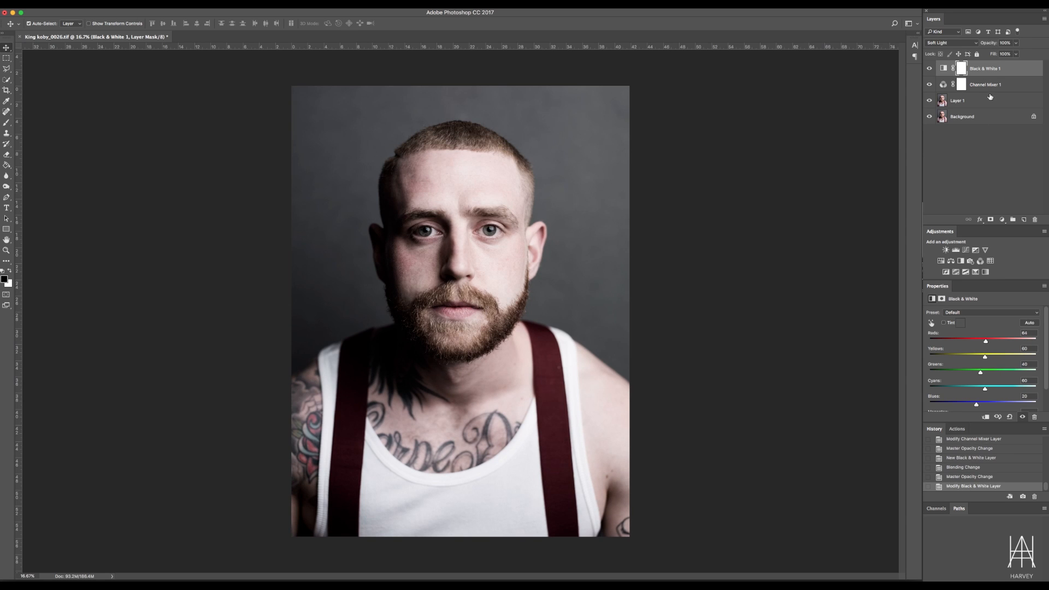
pyautogui.moveTo(988, 46); pyautogui.dragTo(968, 48)
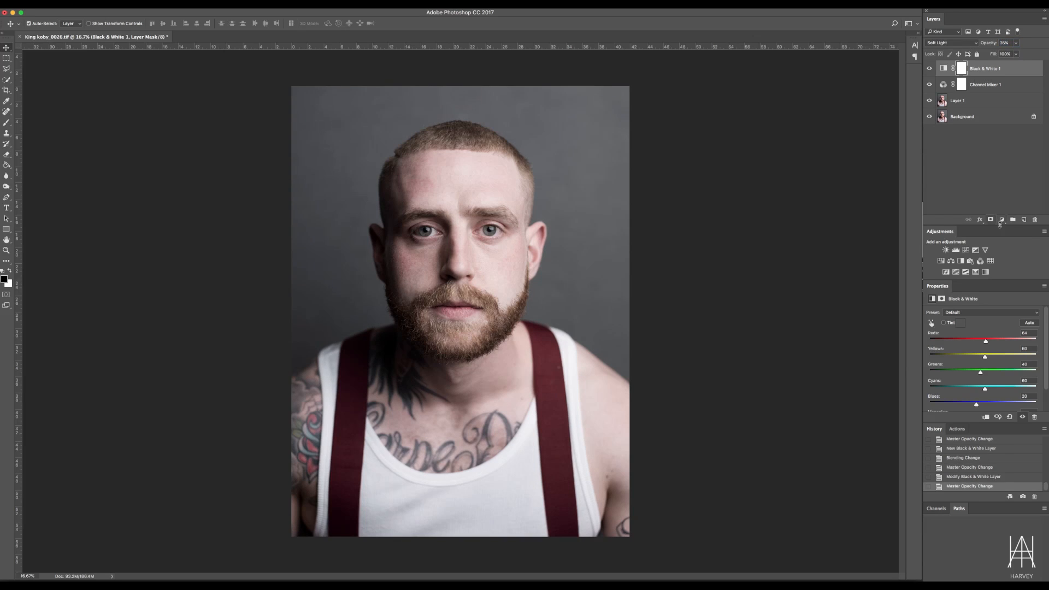
pyautogui.moveTo(986, 359); pyautogui.dragTo(925, 361)
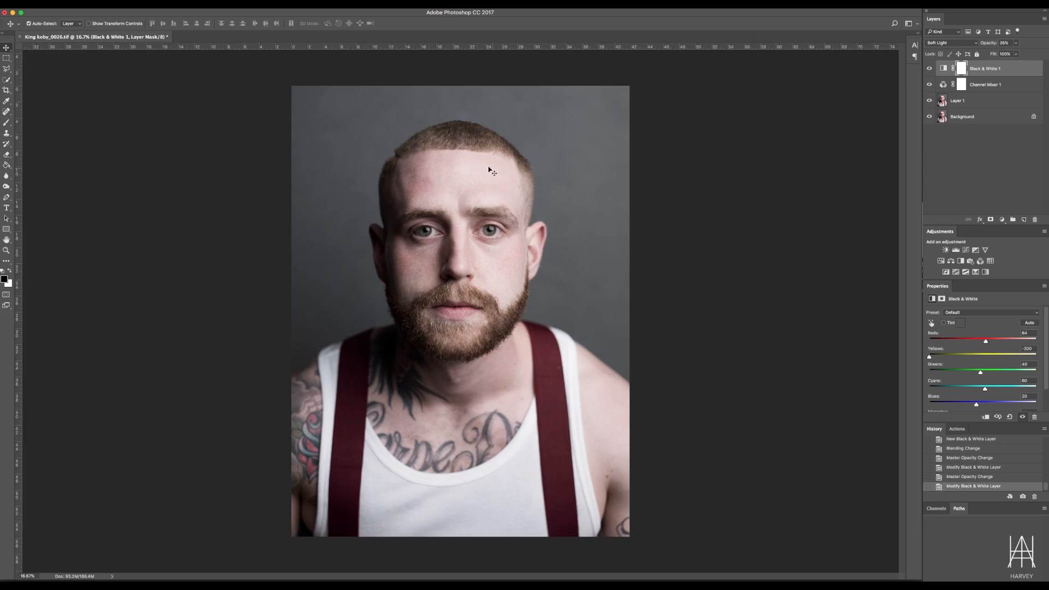
pyautogui.moveTo(986, 342); pyautogui.dragTo(947, 343)
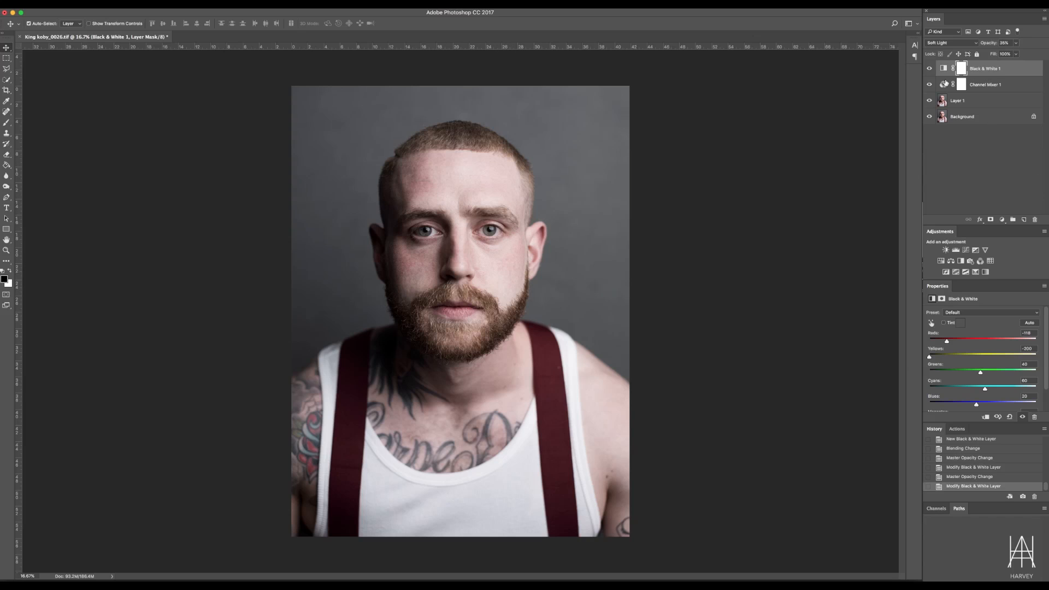
# Compare the portrait with and without the Black & White layer, and against the original background alone.
pyautogui.click(929, 69)
pyautogui.click(929, 69)
pyautogui.click(929, 69)
pyautogui.click(929, 70)
pyautogui.click(929, 70)
pyautogui.click(929, 70)
pyautogui.click(929, 69)
pyautogui.click(929, 69)
pyautogui.keyDown('alt'); pyautogui.click(930, 117); pyautogui.keyUp('alt')
pyautogui.keyDown('alt'); pyautogui.click(930, 117); pyautogui.keyUp('alt')
pyautogui.keyDown('alt'); pyautogui.click(930, 117); pyautogui.keyUp('alt')
pyautogui.keyDown('alt'); pyautogui.click(930, 117); pyautogui.keyUp('alt')
# Stamp all visible layers into a new top layer and check it with the layers beneath temporarily hidden.
pyautogui.press('alt+shift+super+e')
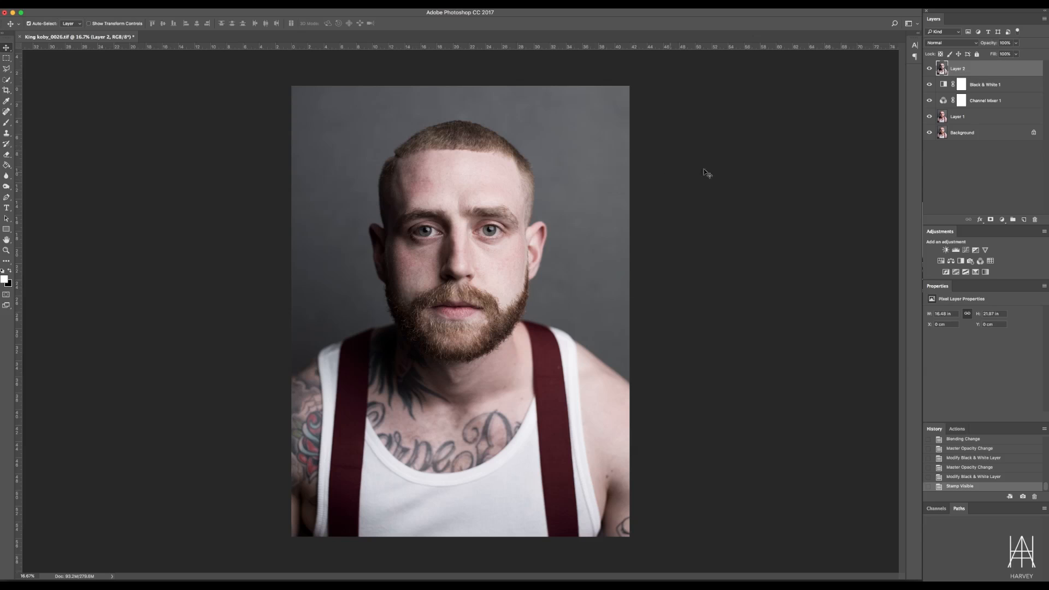
pyautogui.moveTo(930, 86); pyautogui.dragTo(932, 114)
pyautogui.click(930, 69)
pyautogui.click(930, 69)
pyautogui.click(930, 69)
pyautogui.click(930, 68)
pyautogui.click(930, 69)
pyautogui.click(929, 68)
pyautogui.moveTo(930, 117); pyautogui.dragTo(931, 85)
# Open the stamped layer in the Camera Raw Filter and lower Highlights to -14.
pyautogui.click(208, 6)
pyautogui.click(208, 6)
pyautogui.click(207, 7)
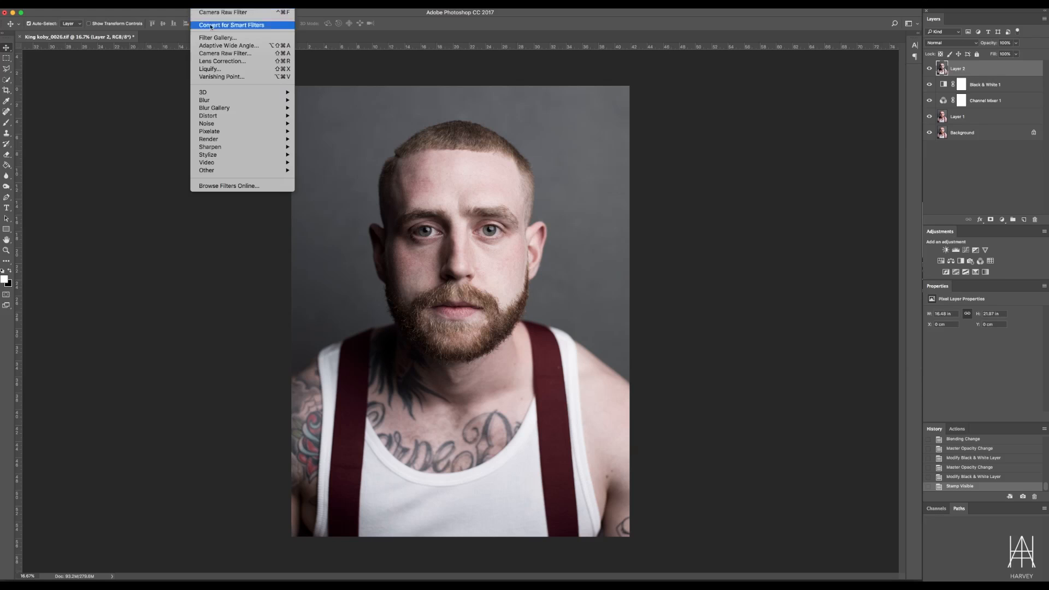
pyautogui.click(217, 54)
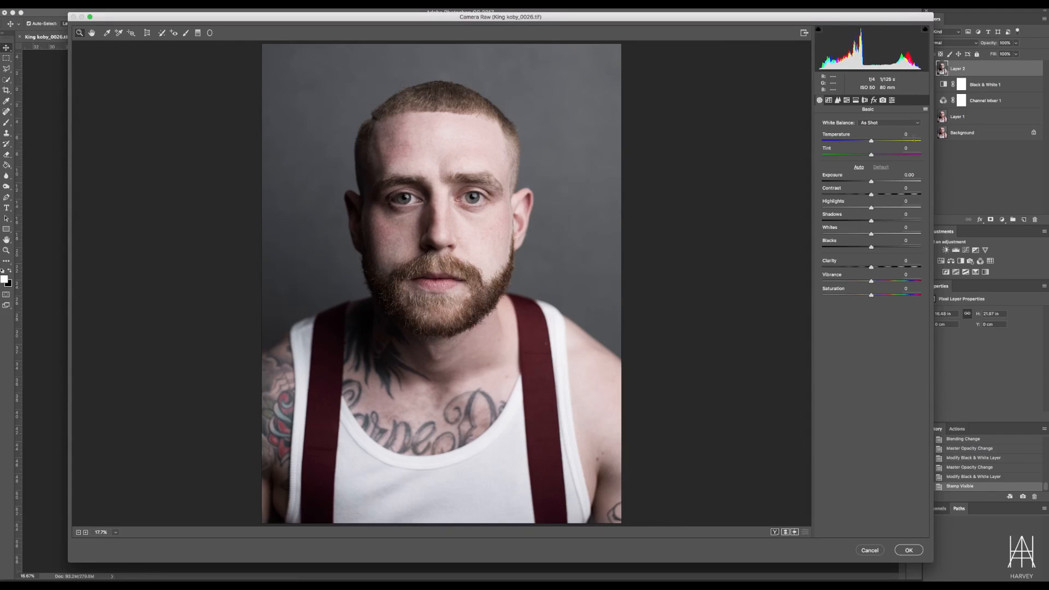
pyautogui.moveTo(871, 209); pyautogui.dragTo(865, 209)
# Try a Clarity of +76, reset it, and apply a slight Clarity boost of about +6.
pyautogui.moveTo(871, 268); pyautogui.dragTo(908, 268)
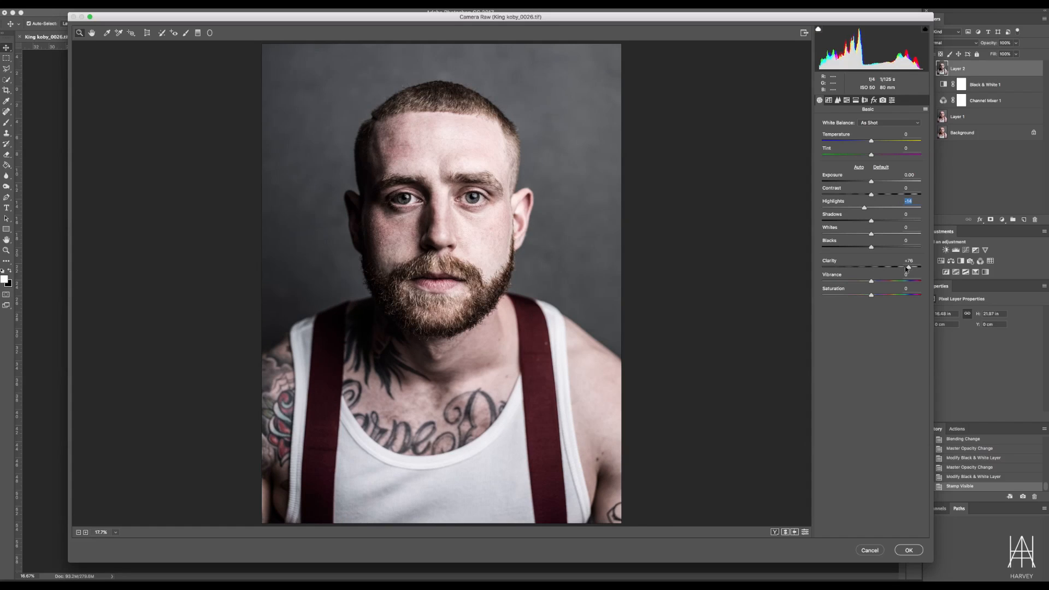
pyautogui.doubleClick(908, 268)
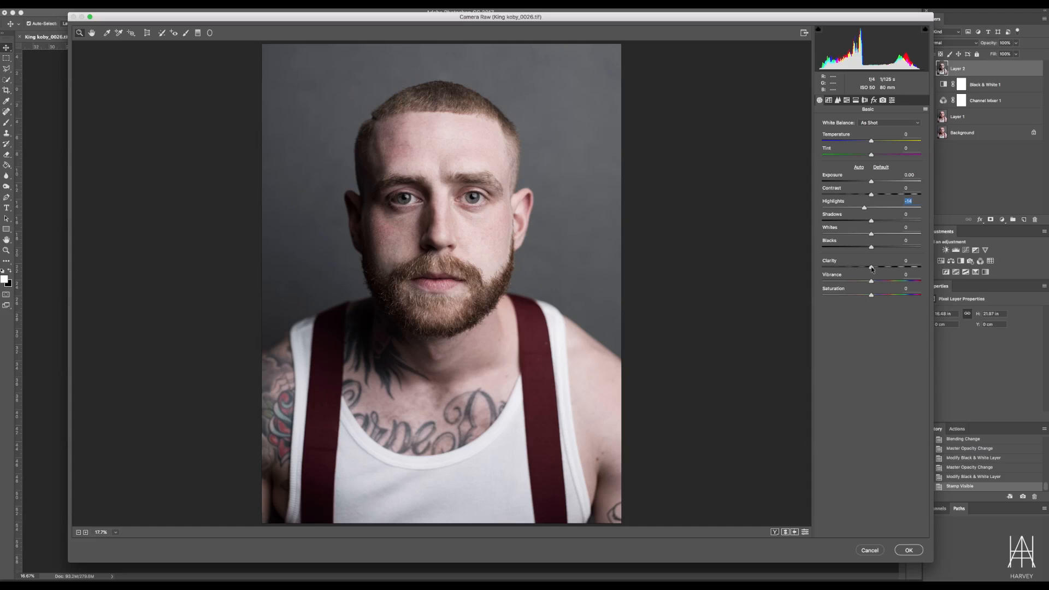
pyautogui.moveTo(873, 268); pyautogui.dragTo(872, 268)
pyautogui.click(874, 269)
# Sharpen the portrait with a sharpening Amount of 31, judging the effect on the face up close.
pyautogui.moveTo(480, 193); pyautogui.dragTo(606, 189)
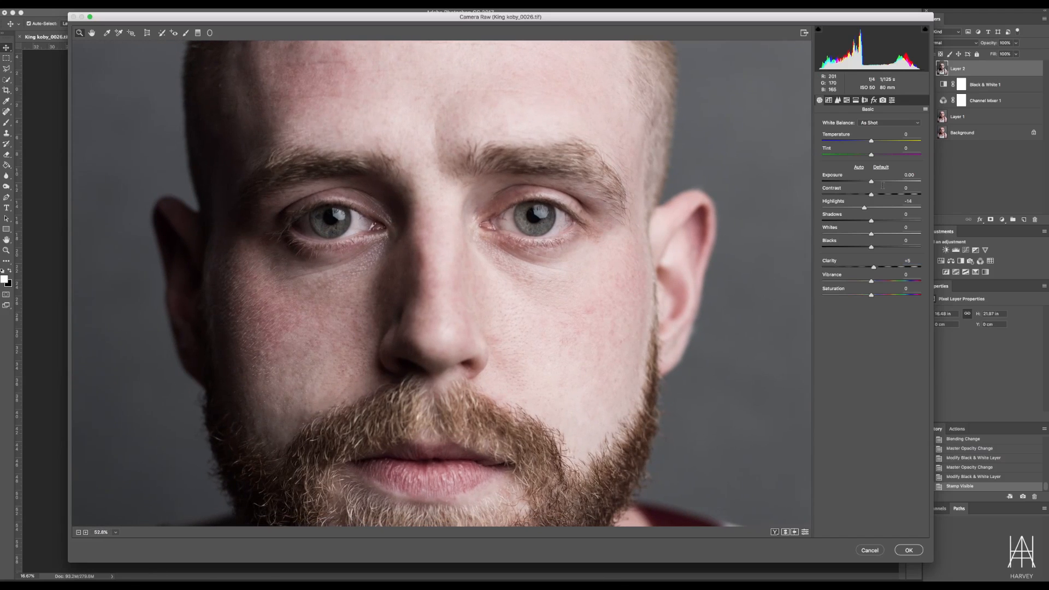
pyautogui.click(838, 100)
pyautogui.moveTo(824, 135); pyautogui.dragTo(841, 137)
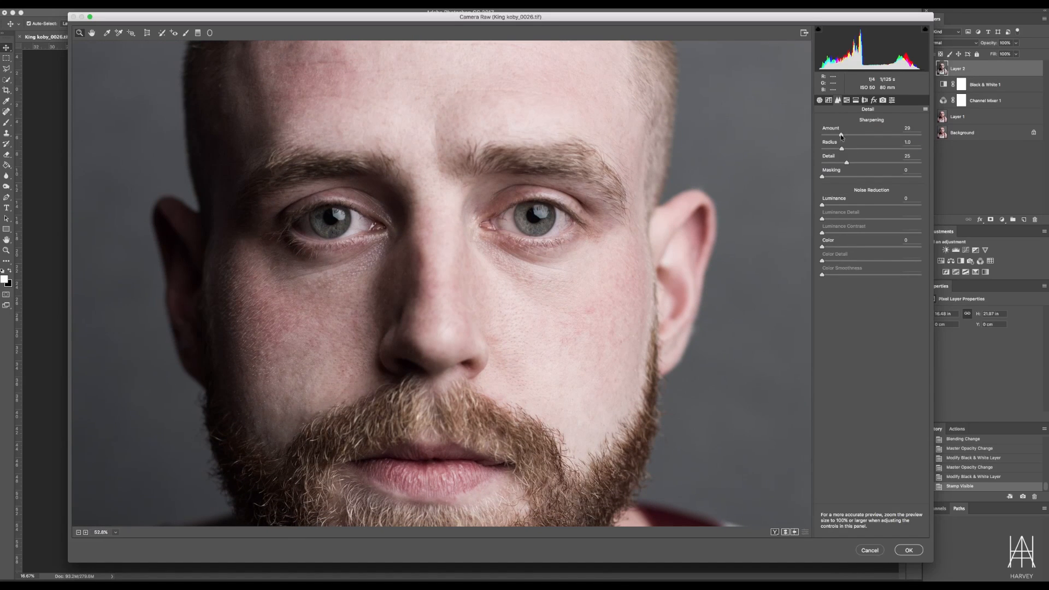
pyautogui.moveTo(842, 136); pyautogui.dragTo(842, 136)
pyautogui.scroll(-5, 506, 256)
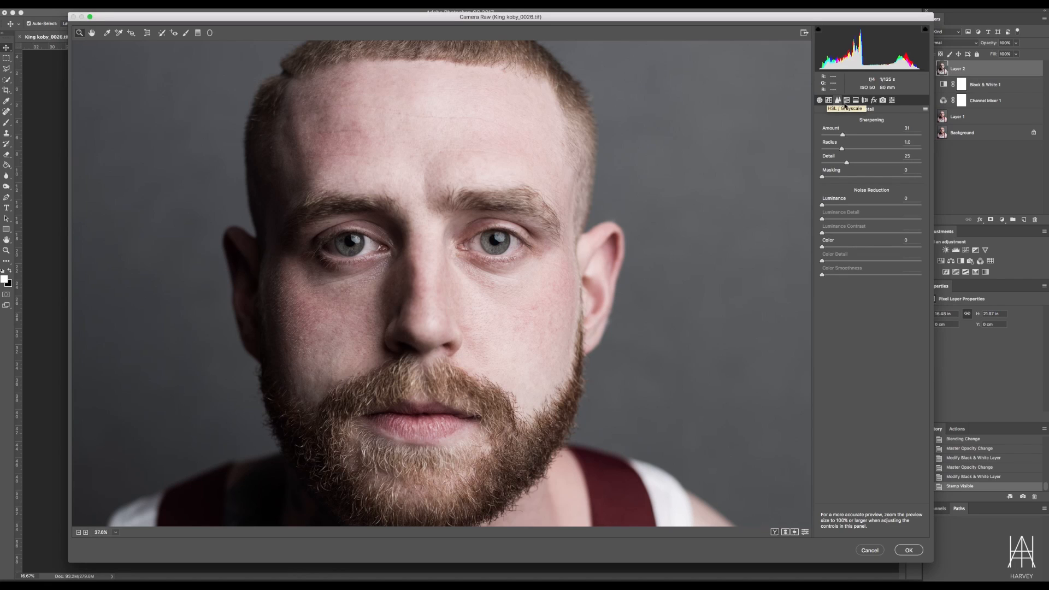
# Add film grain with an Amount of 21, checking the texture around the eye and ear and on the whole portrait.
pyautogui.click(846, 101)
pyautogui.click(839, 101)
pyautogui.click(874, 101)
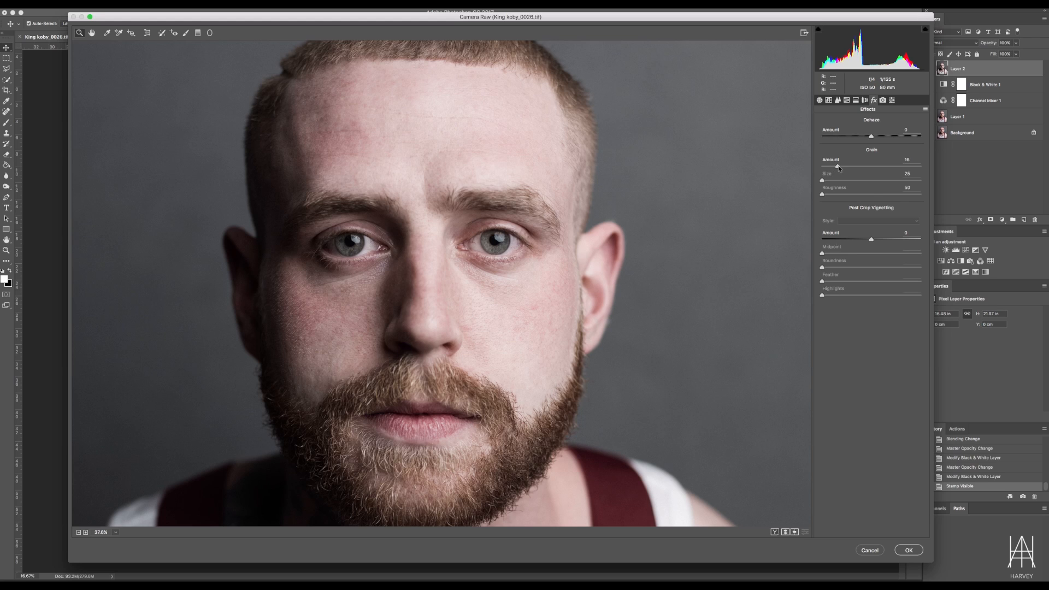
pyautogui.moveTo(679, 187); pyautogui.dragTo(719, 187)
pyautogui.moveTo(601, 184); pyautogui.dragTo(726, 119)
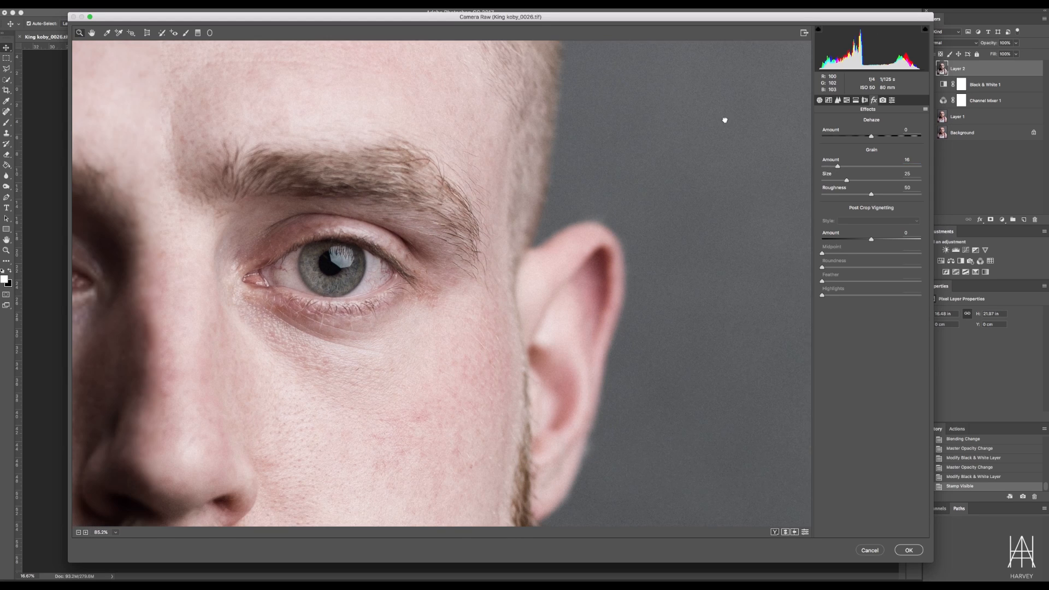
pyautogui.moveTo(623, 186); pyautogui.dragTo(645, 158)
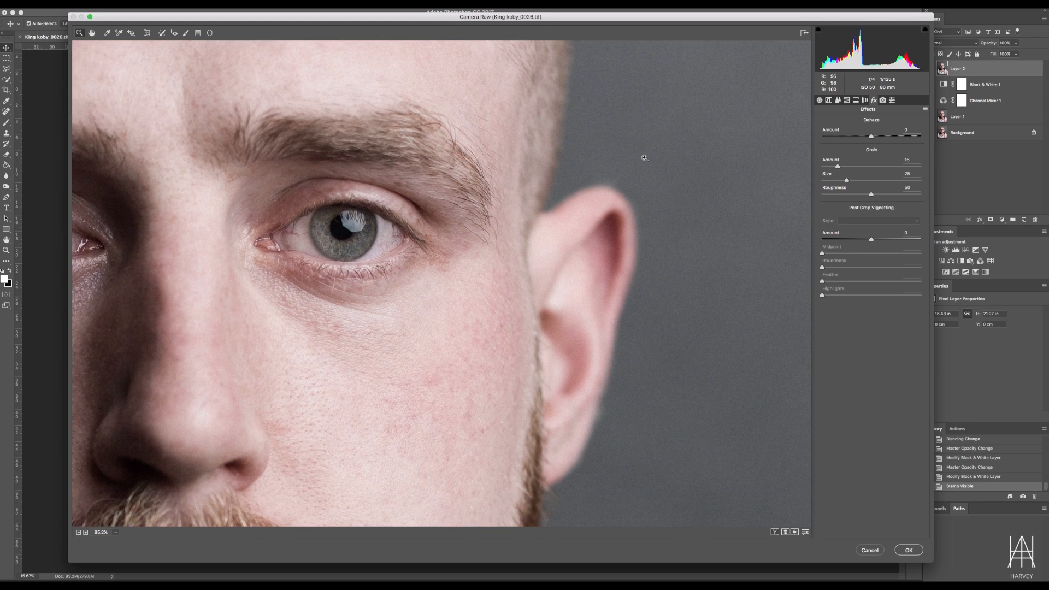
pyautogui.moveTo(838, 168); pyautogui.dragTo(844, 167)
pyautogui.moveTo(667, 165); pyautogui.dragTo(611, 169)
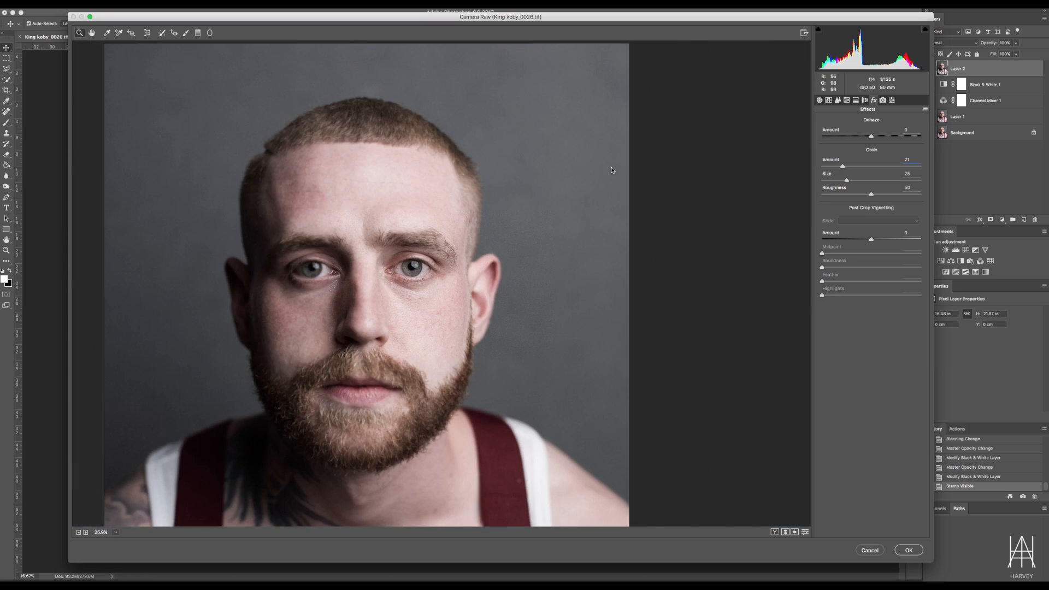
pyautogui.moveTo(541, 173); pyautogui.dragTo(590, 153)
pyautogui.moveTo(600, 164); pyautogui.dragTo(606, 94)
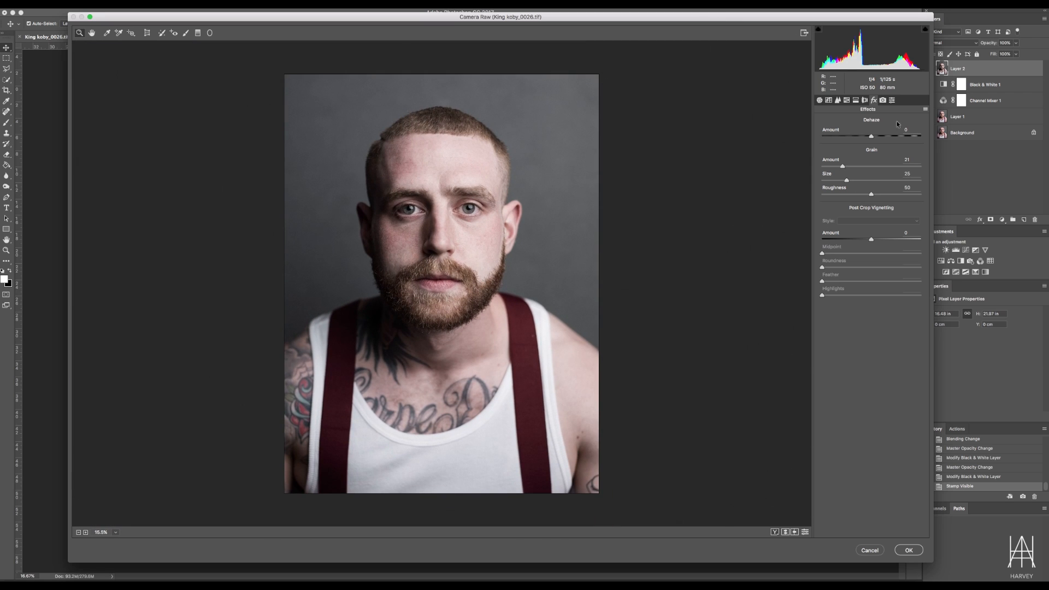
# Split-tone the shadows blue with Saturation 23 and Hue 218.
pyautogui.click(856, 101)
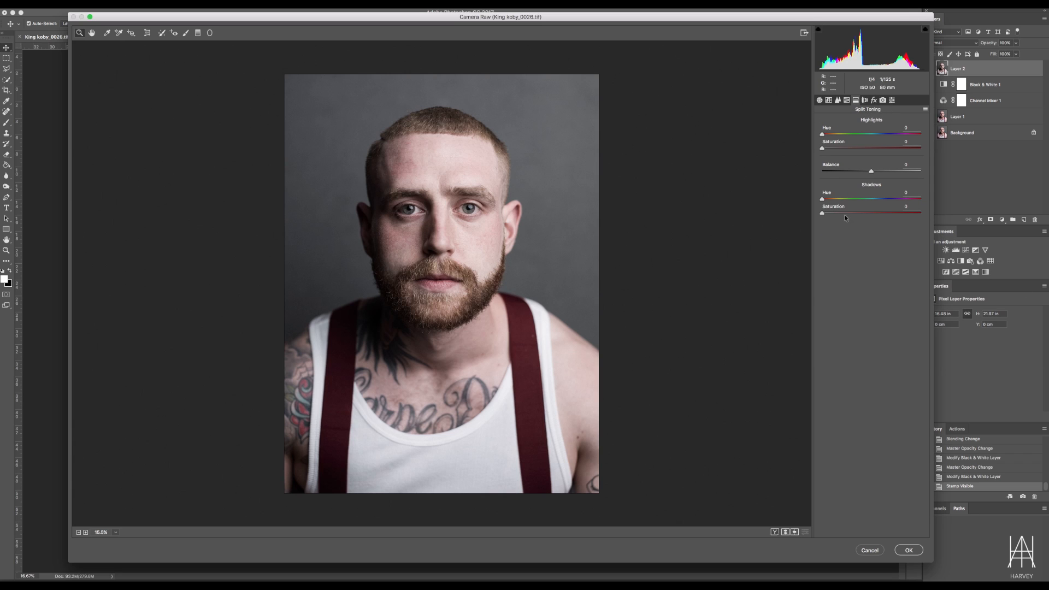
pyautogui.moveTo(822, 213); pyautogui.dragTo(845, 214)
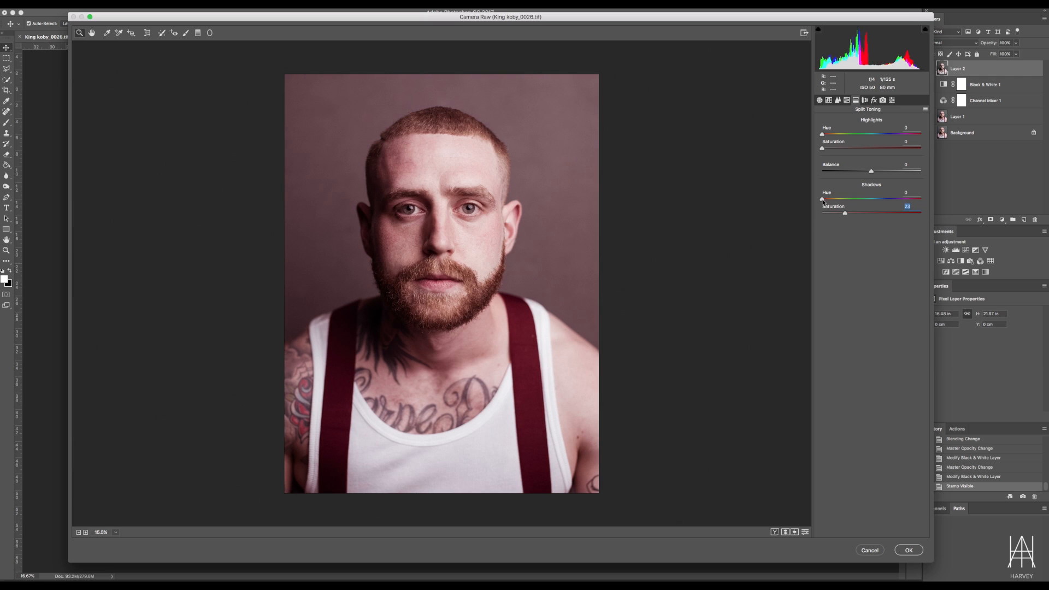
pyautogui.moveTo(822, 200); pyautogui.dragTo(882, 202)
pyautogui.click(906, 193)
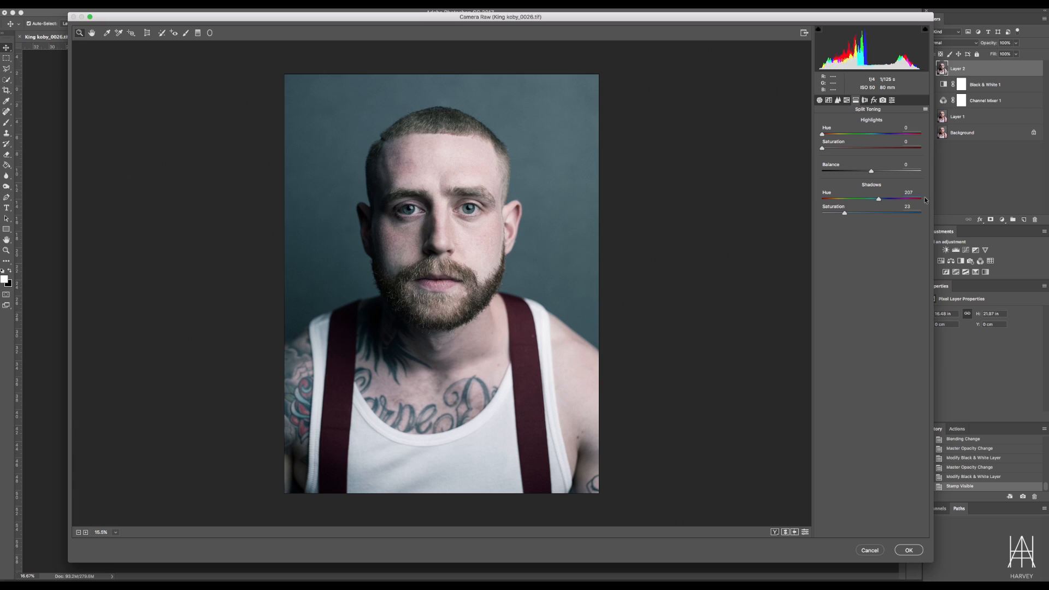
pyautogui.press('BackSpace')
pyautogui.press('BackSpace')
pyautogui.write('180')
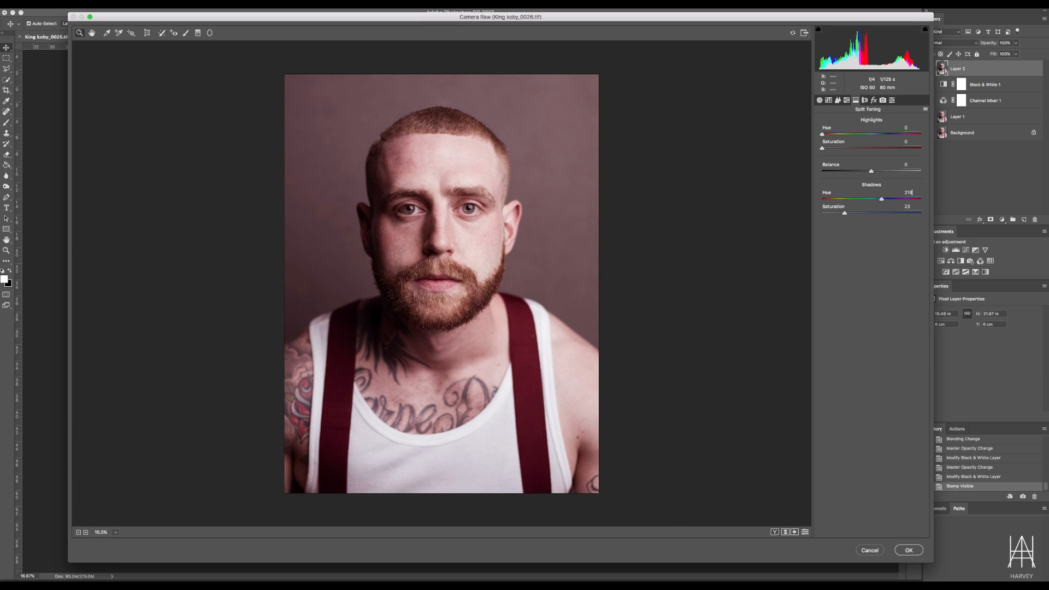
# Change the shadows' split toning to Hue 180 and Saturation 12 for a subtle teal tint.
pyautogui.click(242, 89)
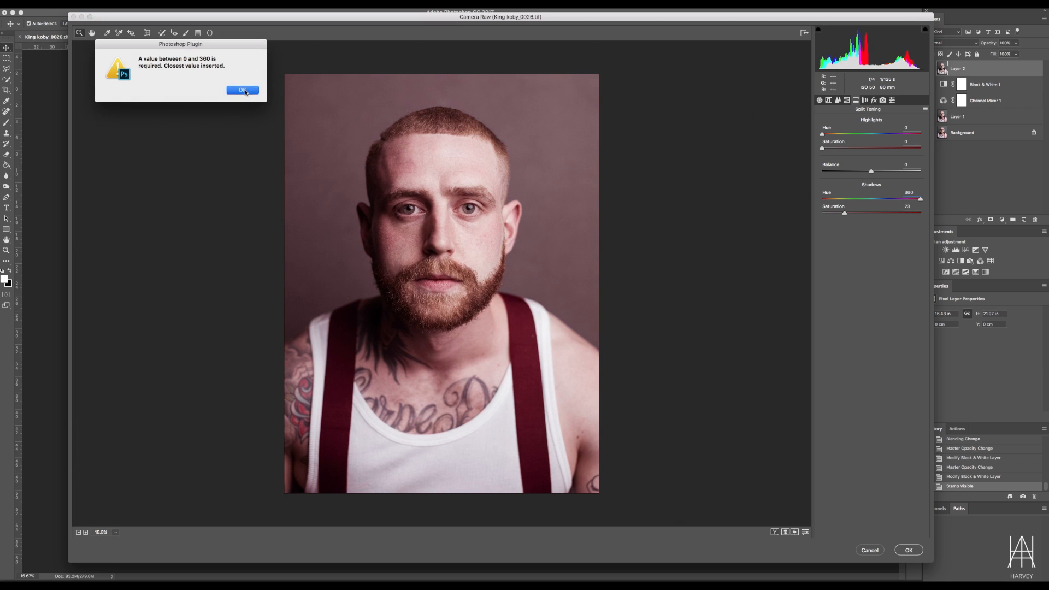
pyautogui.doubleClick(909, 193)
pyautogui.write('180')
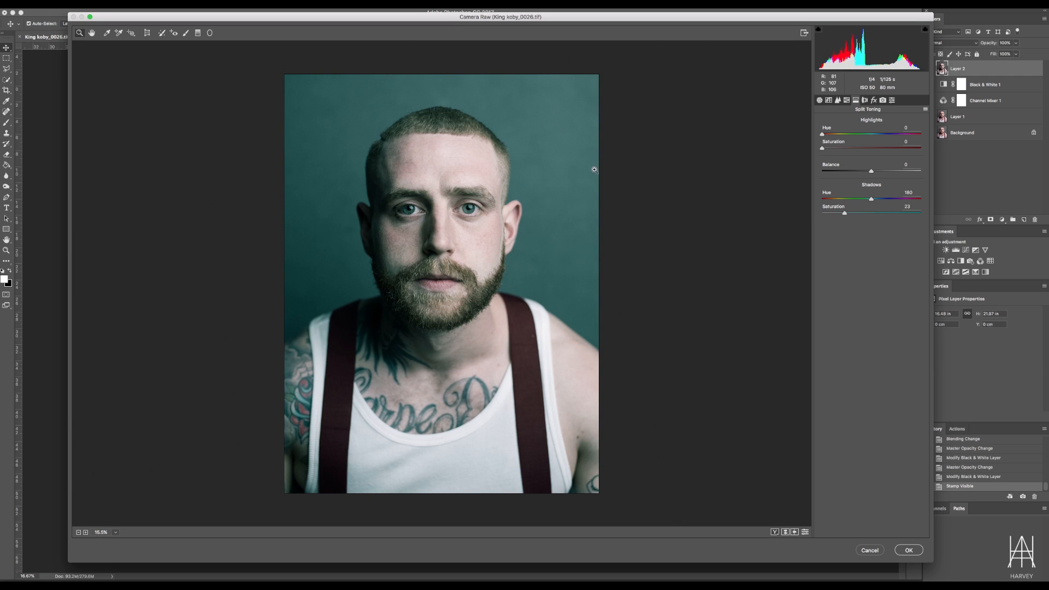
pyautogui.moveTo(840, 214); pyautogui.dragTo(834, 215)
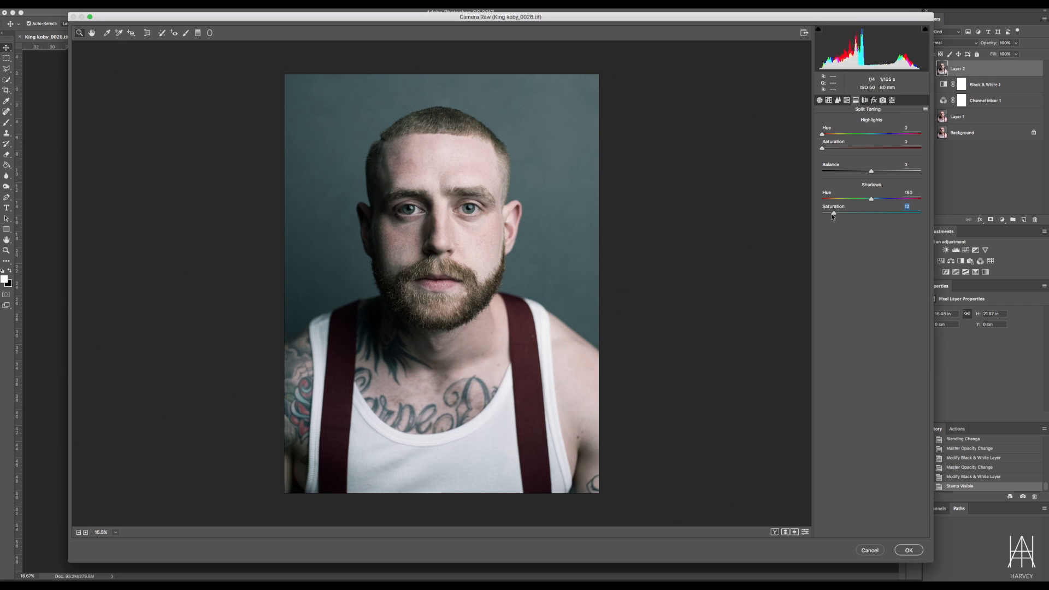
# Tint the highlights teal with Hue 173 and a Saturation of about 6, and apply the Camera Raw Filter.
pyautogui.moveTo(835, 148); pyautogui.dragTo(883, 137)
pyautogui.moveTo(886, 136); pyautogui.dragTo(870, 137)
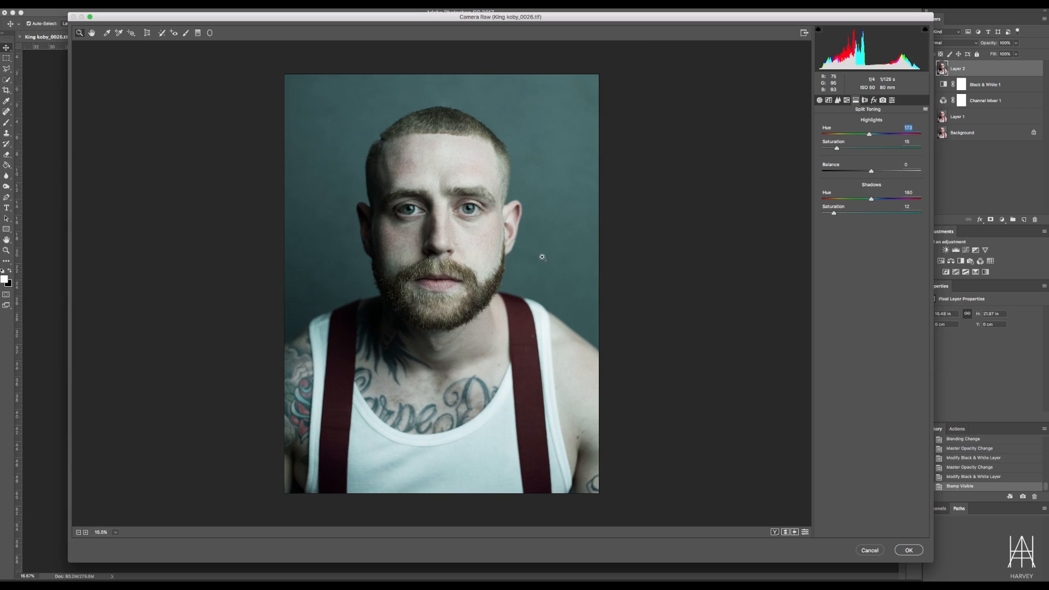
pyautogui.moveTo(833, 150); pyautogui.dragTo(828, 149)
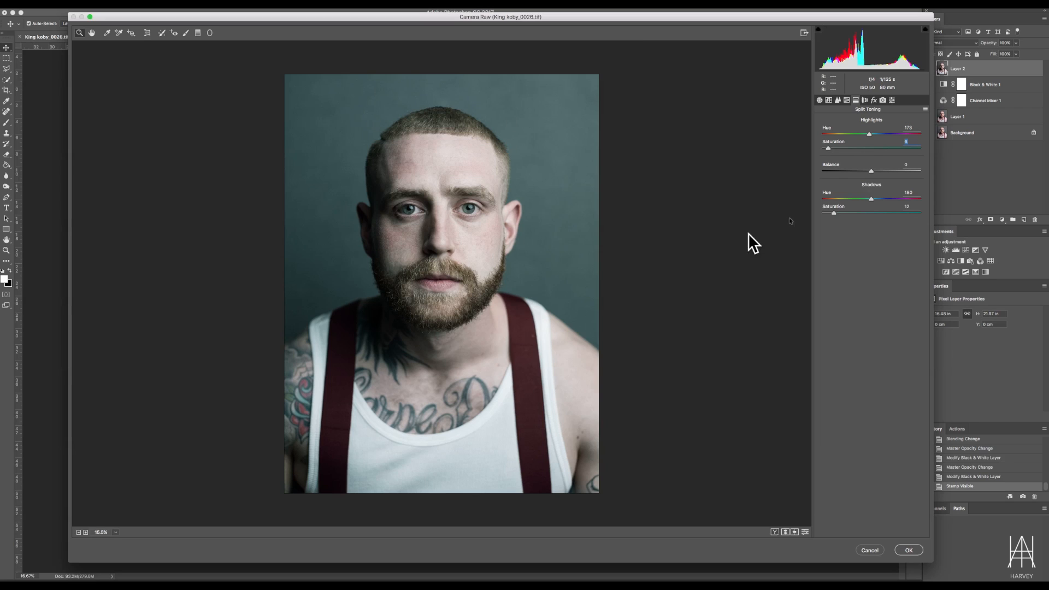
pyautogui.click(909, 551)
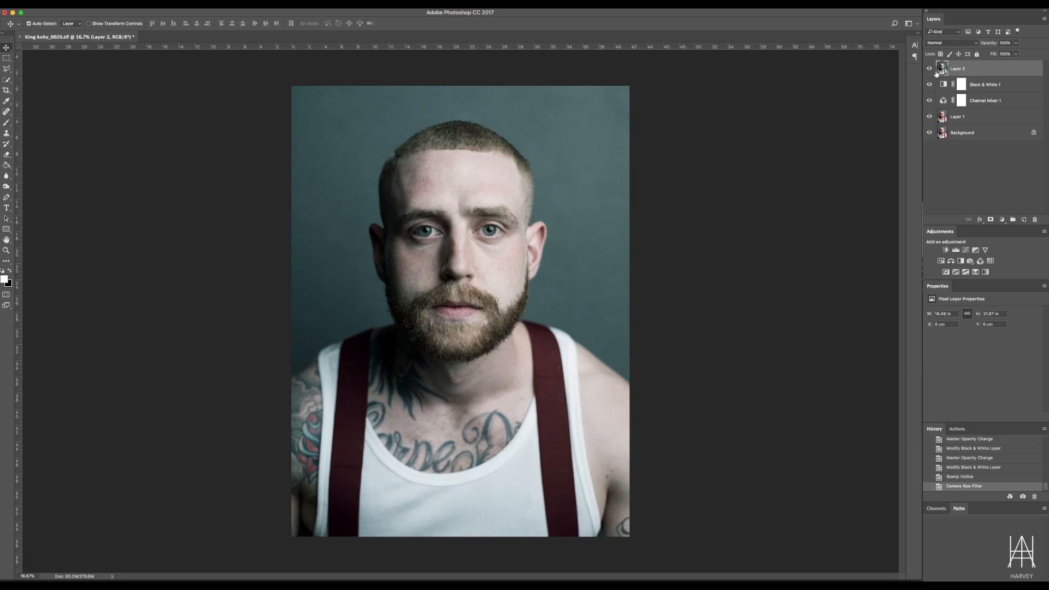
# Review the adjustment layers and compare the toned portrait with the original Background layer.
pyautogui.click(981, 101)
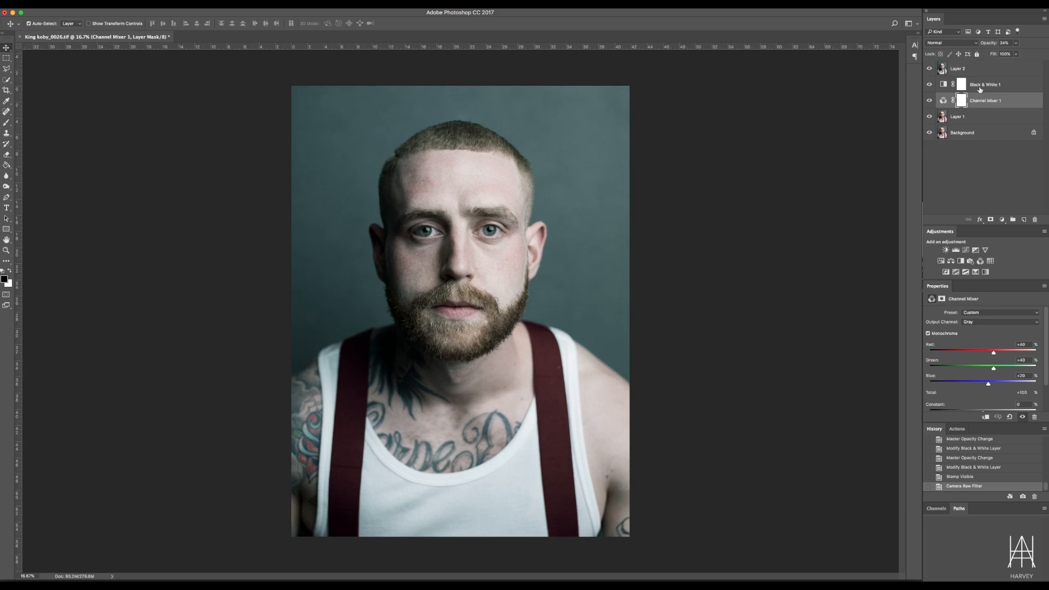
pyautogui.click(981, 86)
pyautogui.click(975, 70)
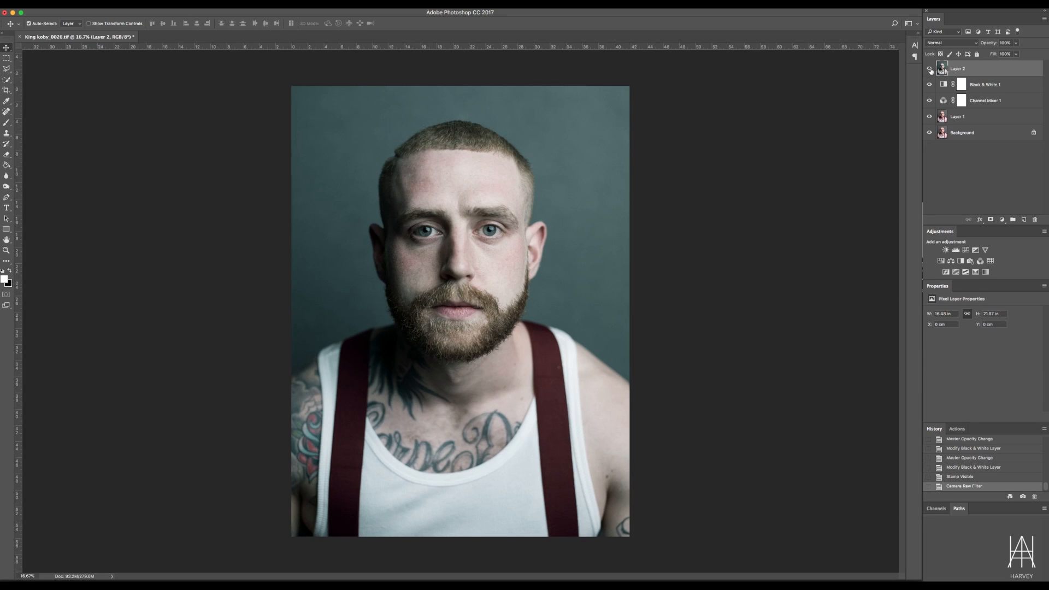
pyautogui.keyDown('alt'); pyautogui.click(930, 133); pyautogui.keyUp('alt')
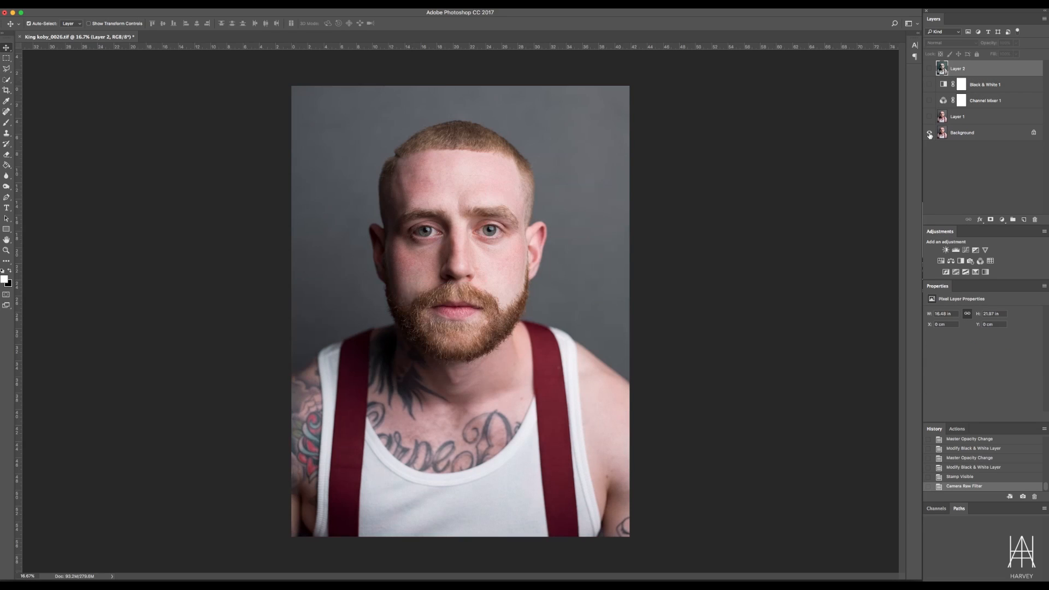
pyautogui.keyDown('alt'); pyautogui.click(931, 132); pyautogui.keyUp('alt')
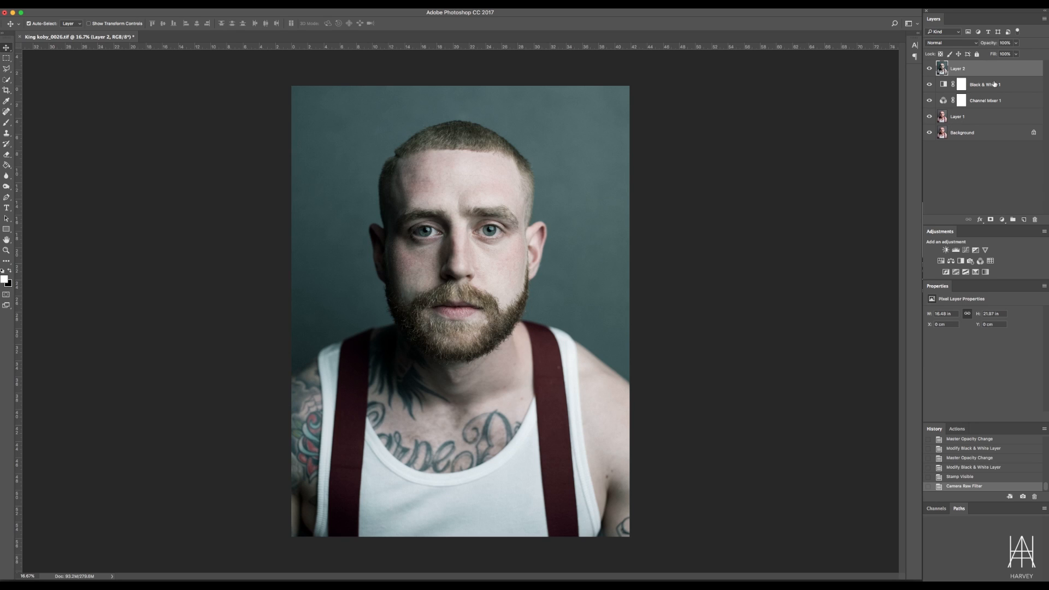
# Delete the Black & White 1, Channel Mixer 1 and Layer 1 layers between Layer 2 and the Background.
pyautogui.hotkey('alt', '[')
pyautogui.keyDown('shift'); pyautogui.click(985, 119); pyautogui.keyUp('shift')
pyautogui.moveTo(988, 90); pyautogui.dragTo(1036, 219)
# Reduce Layer 2's opacity to about 76% and compare the portrait with and without the toned layer.
pyautogui.click(956, 73)
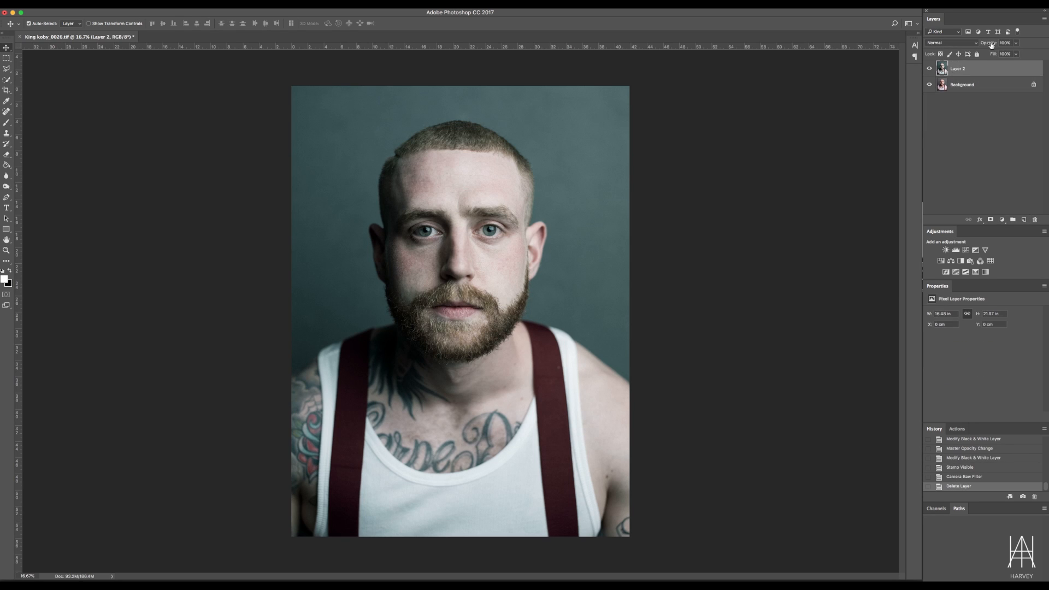
pyautogui.moveTo(992, 45); pyautogui.dragTo(988, 46)
pyautogui.moveTo(982, 47); pyautogui.dragTo(982, 47)
pyautogui.click(929, 68)
pyautogui.click(930, 69)
pyautogui.click(929, 69)
pyautogui.click(930, 68)
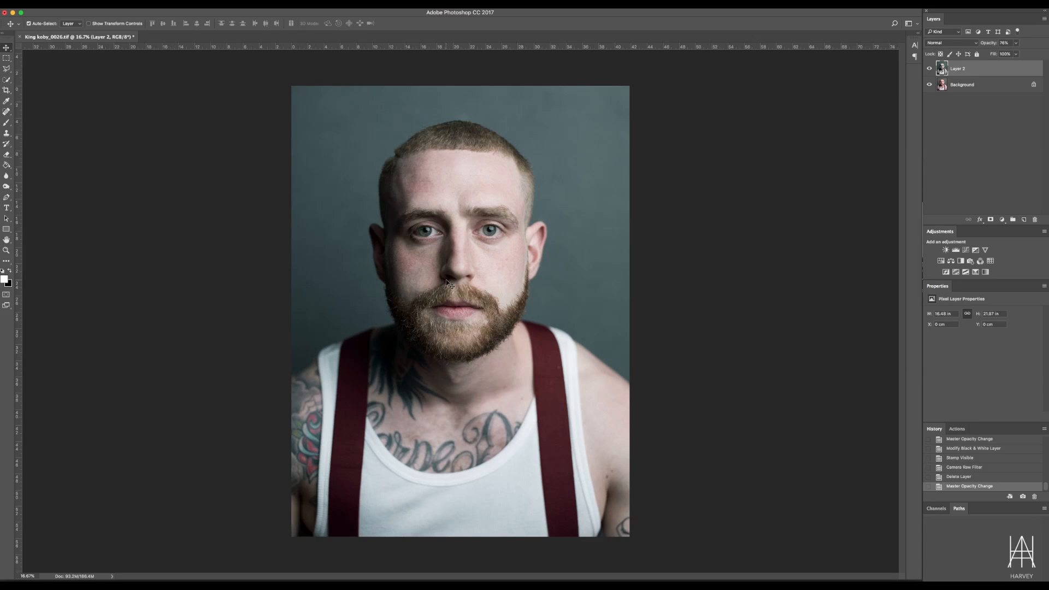